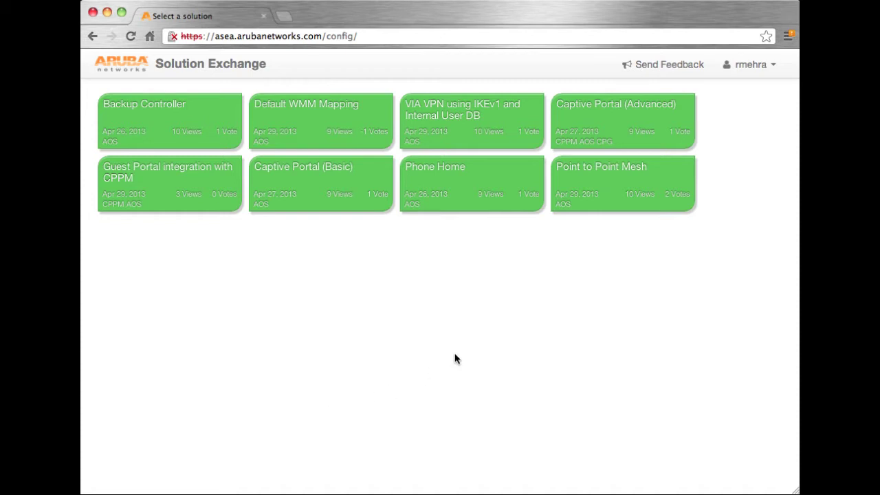
# Open the VIA VPN using IKEv1 and Internal User DB template, read its description, and continue to ACL and VPN
pyautogui.click(518, 132)
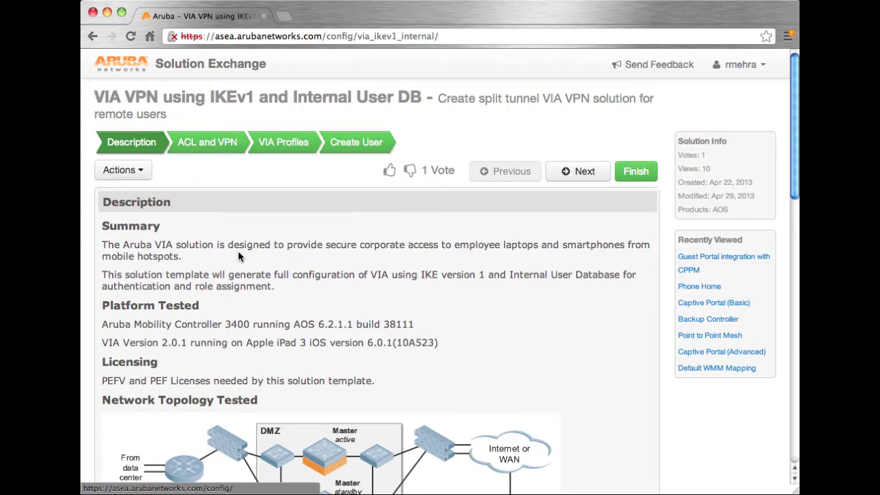
pyautogui.scroll(-1, 238, 253)
pyautogui.scroll(-5, 239, 256)
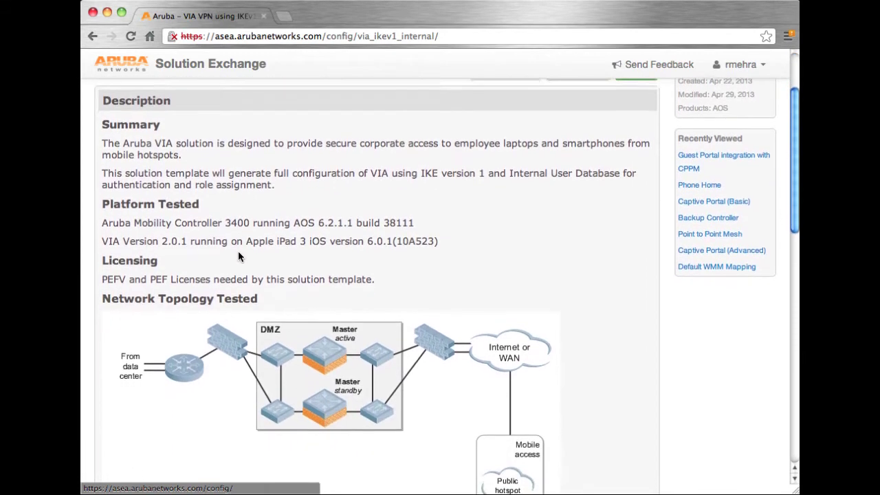
pyautogui.scroll(-2, 238, 256)
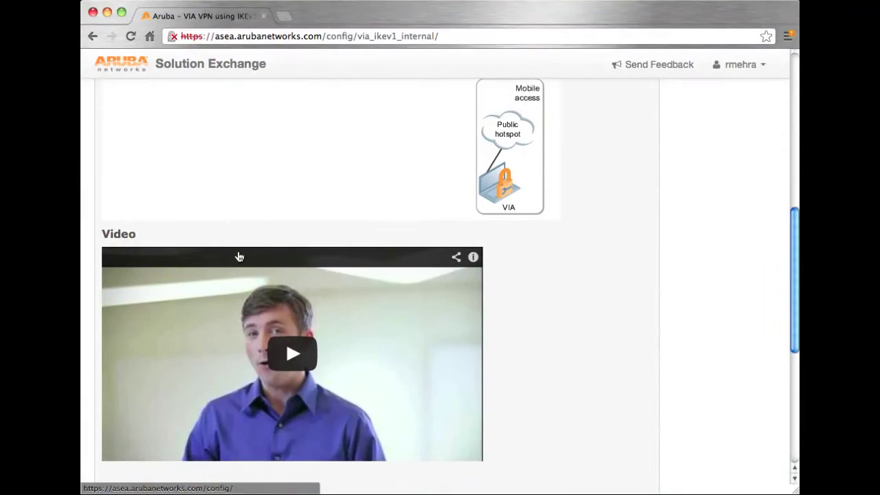
pyautogui.scroll(-2, 239, 257)
pyautogui.scroll(-3, 239, 257)
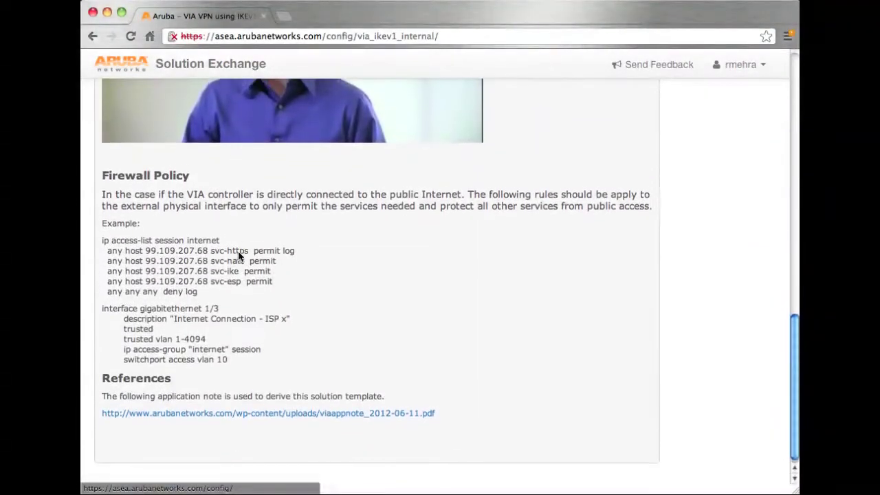
pyautogui.scroll(10, 530, 281)
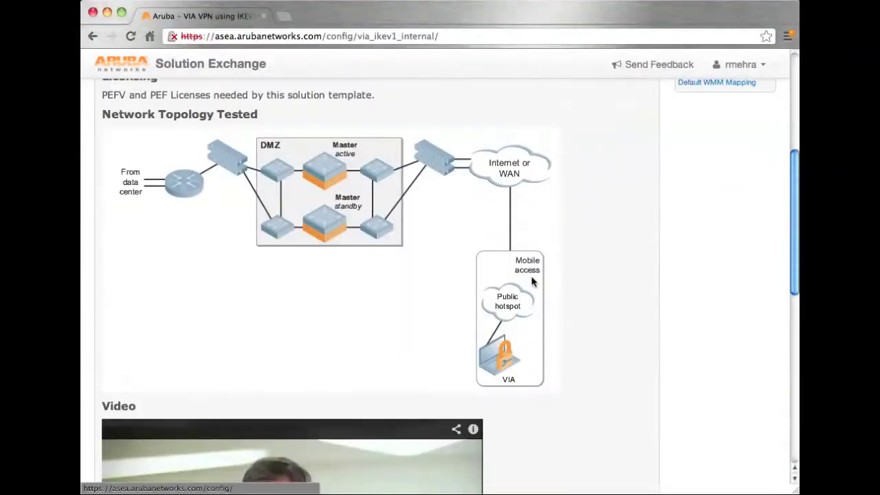
pyautogui.scroll(2, 531, 282)
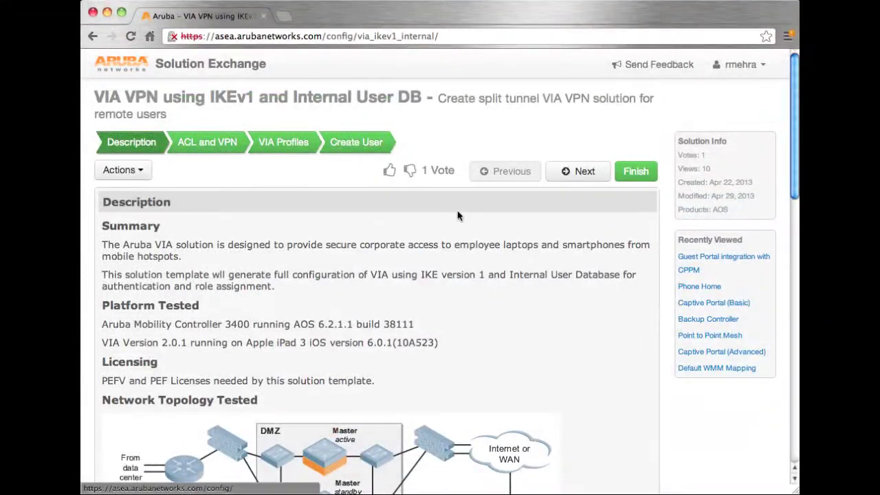
pyautogui.click(564, 173)
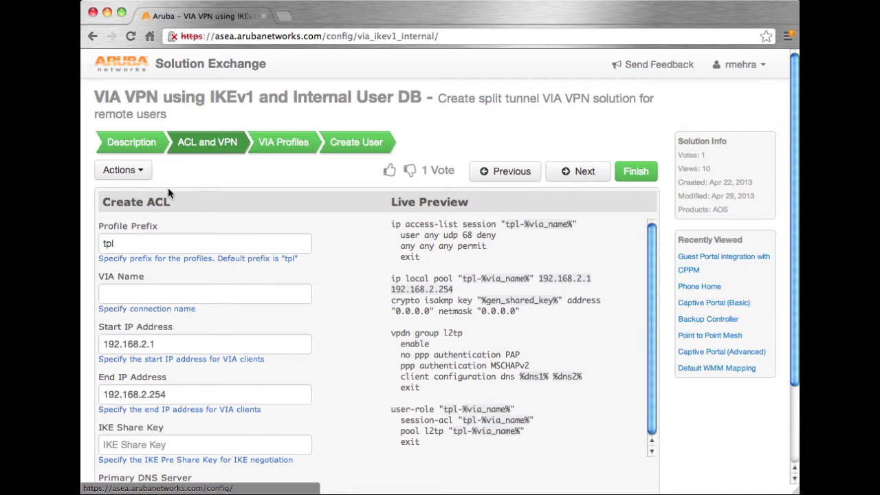
# Prefill the ACL form with the default values, name the VIA solution_test, enter an IKE share key, and continue
pyautogui.click(139, 174)
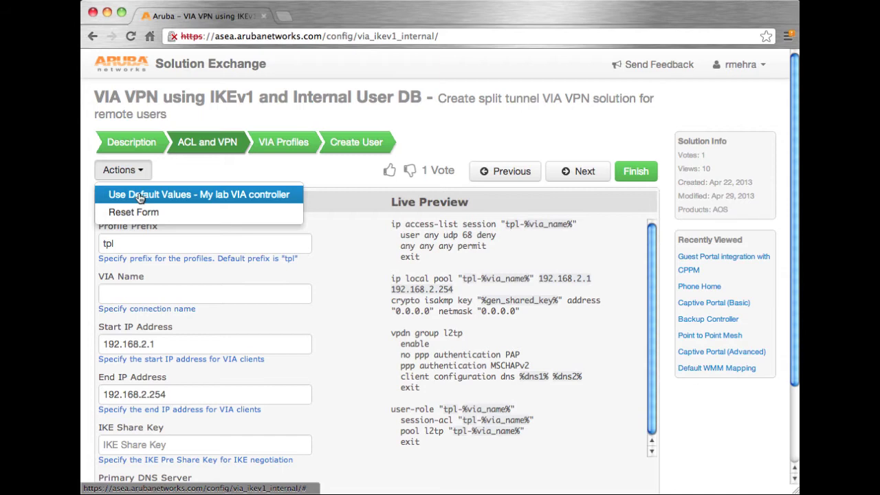
pyautogui.click(139, 195)
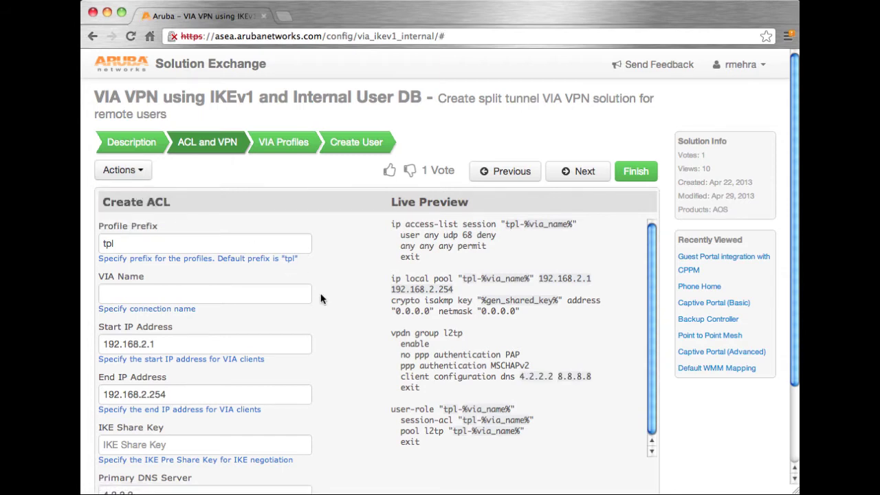
pyautogui.click(301, 293)
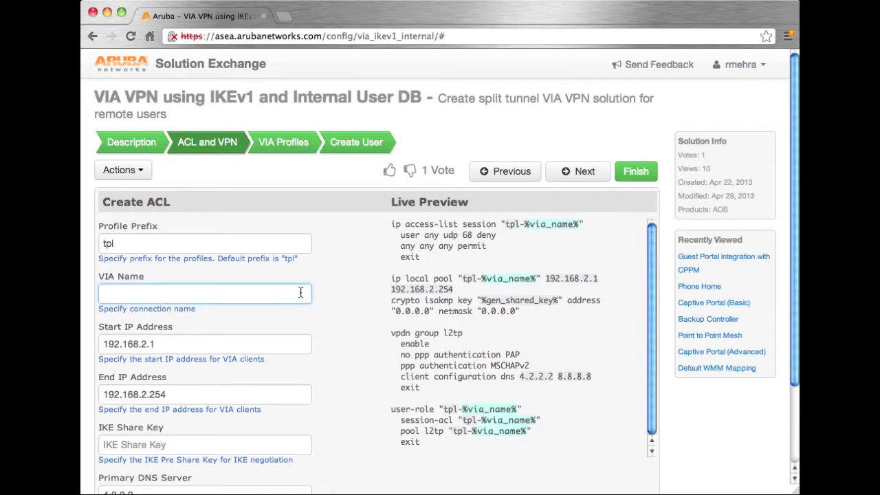
pyautogui.write('s')
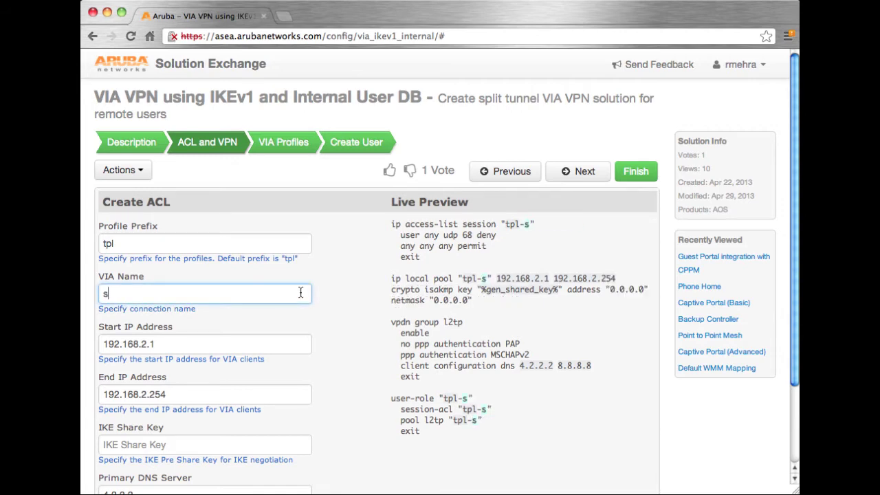
pyautogui.write('olution_test')
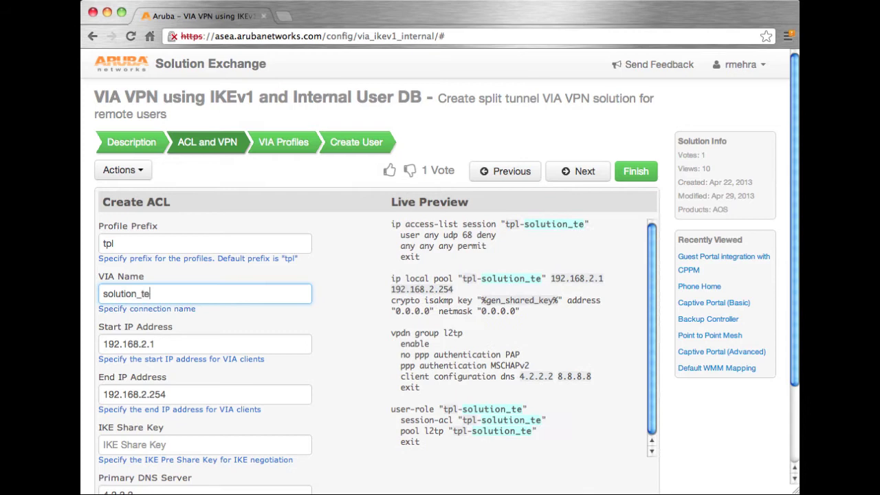
pyautogui.press('Tab')
pyautogui.press('Tab')
pyautogui.press('Tab')
pyautogui.press('Tab')
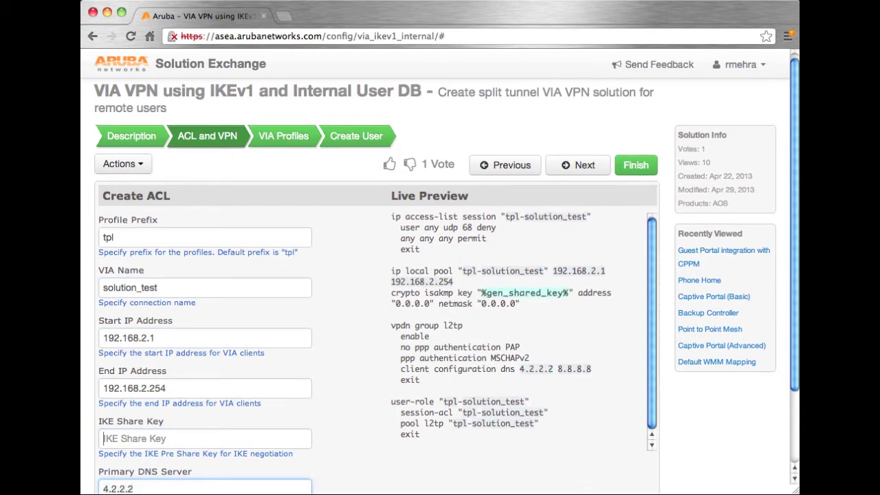
pyautogui.hotkey('shift', 'Tab')
pyautogui.write('secret123')
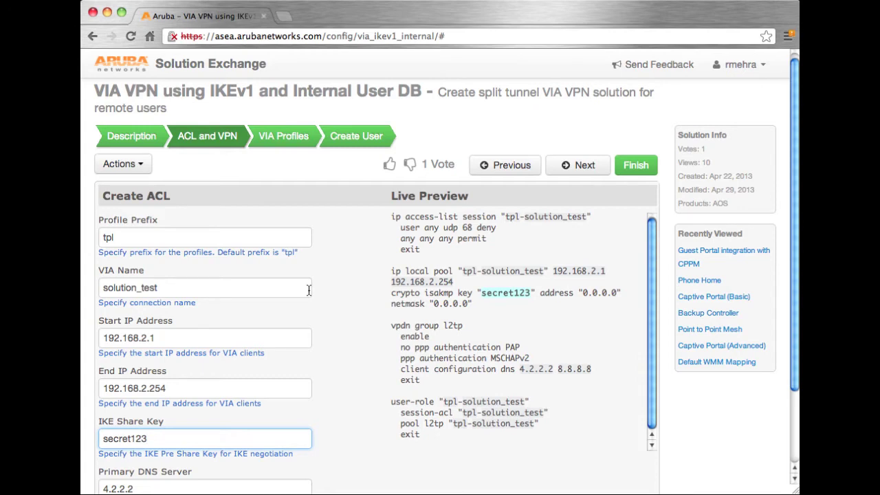
pyautogui.click(583, 166)
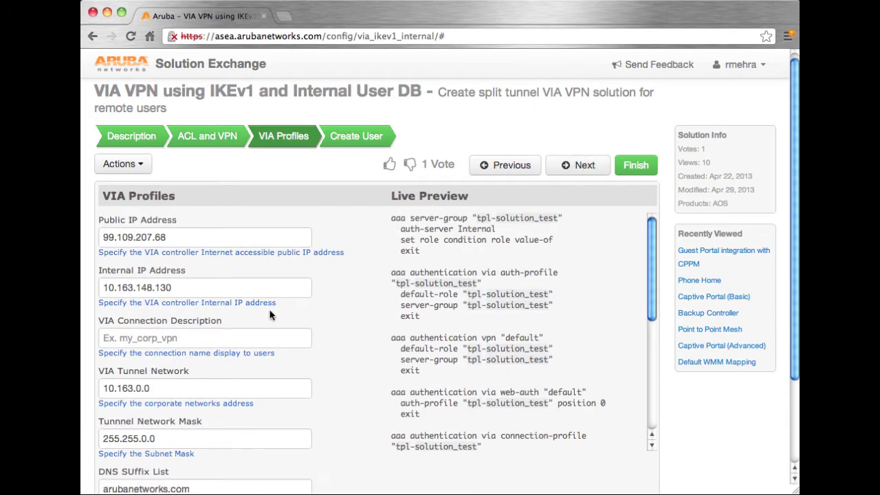
# Set the VIA connection description to solution_description and continue to the Create User step
pyautogui.click(223, 334)
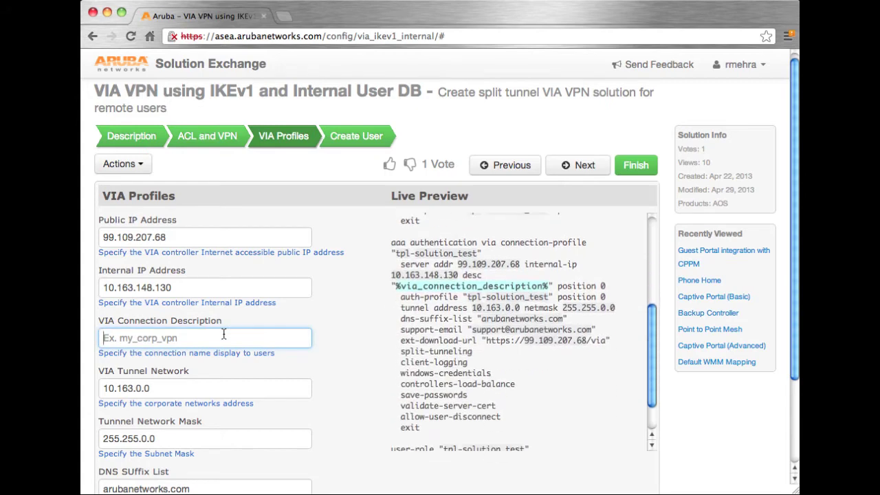
pyautogui.write('solution')
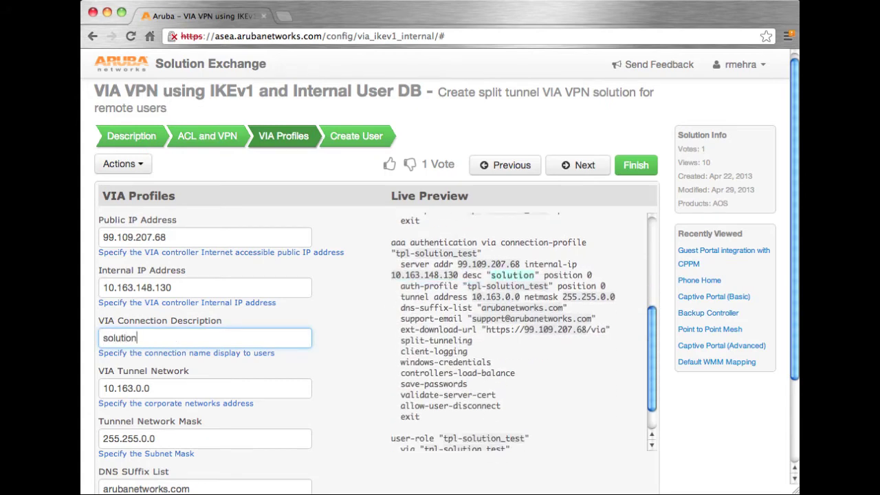
pyautogui.write('_description')
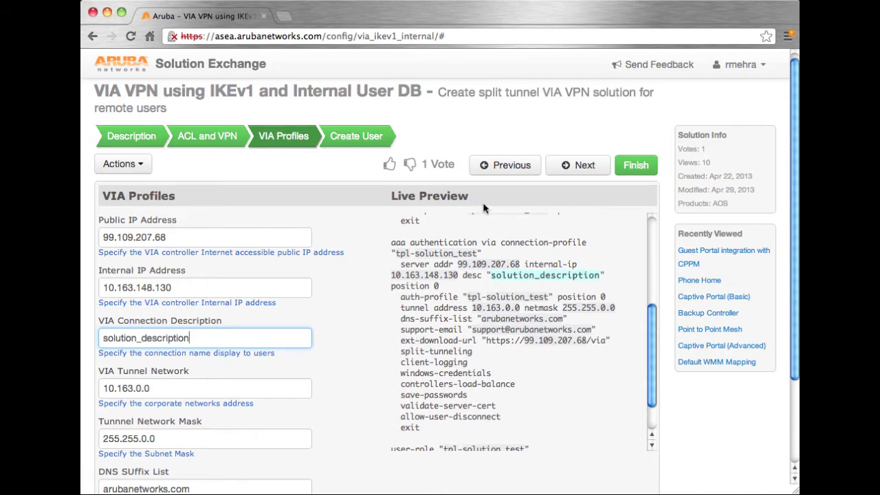
pyautogui.click(582, 168)
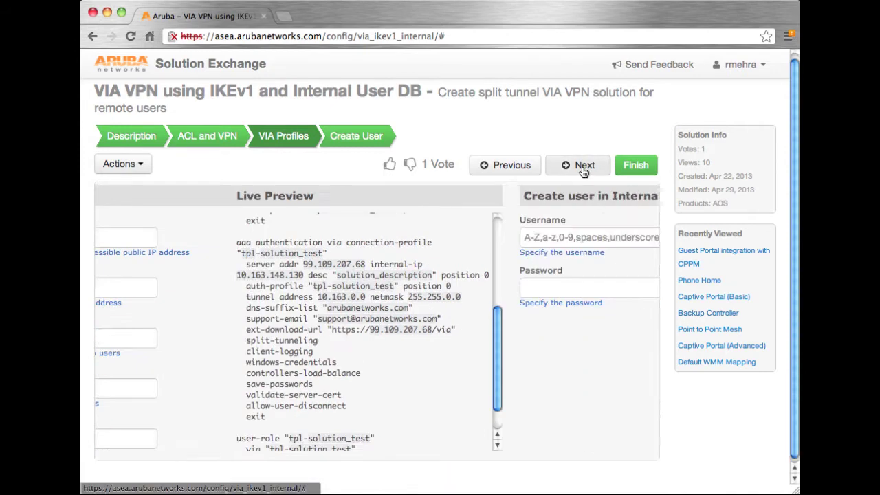
# Create an internal database test user with a username and password
pyautogui.click(288, 238)
pyautogui.write('t')
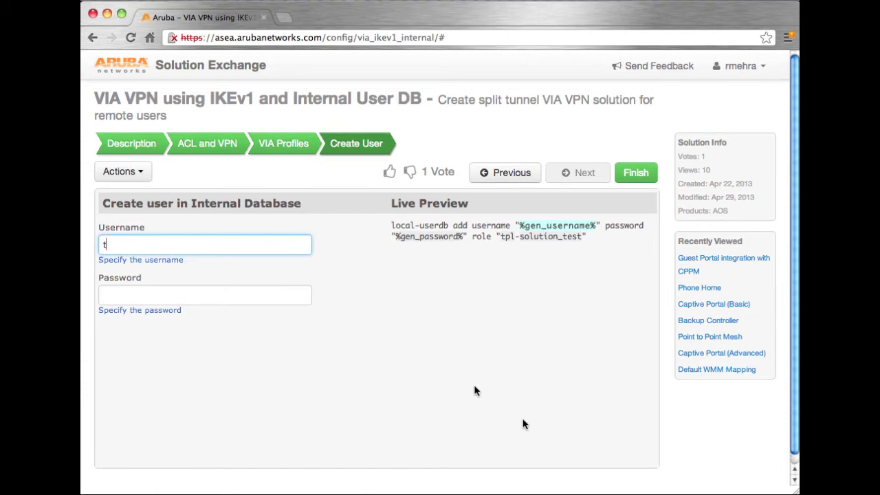
pyautogui.write('estuser')
pyautogui.press('Tab')
pyautogui.write('test')
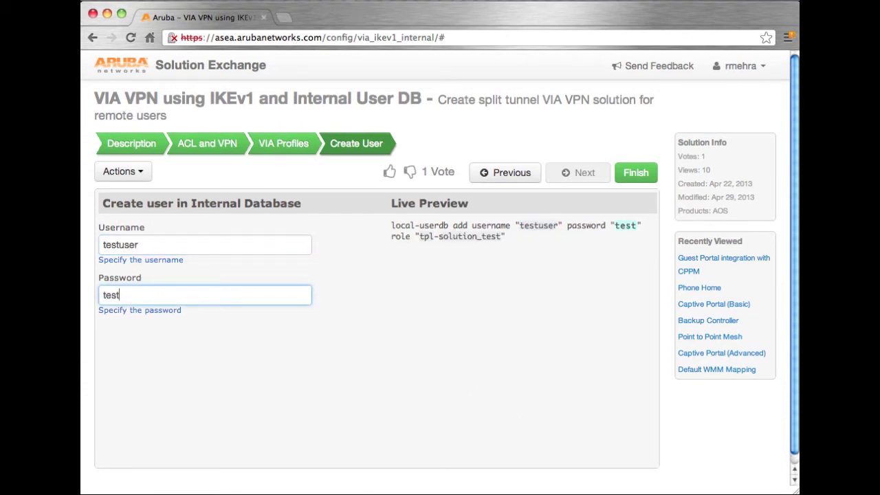
pyautogui.write('123')
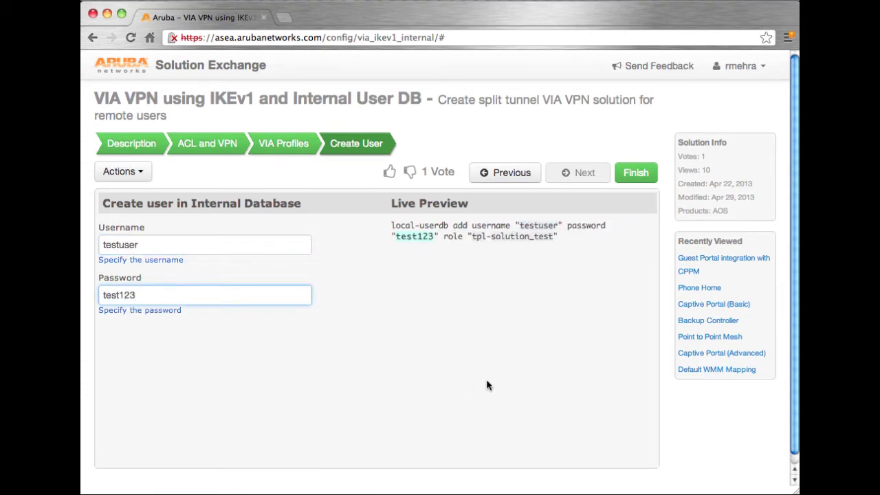
# Finish the wizard and read the Instructions to Apply down to the FAQ on resetting iPad VIA profiles
pyautogui.click(636, 173)
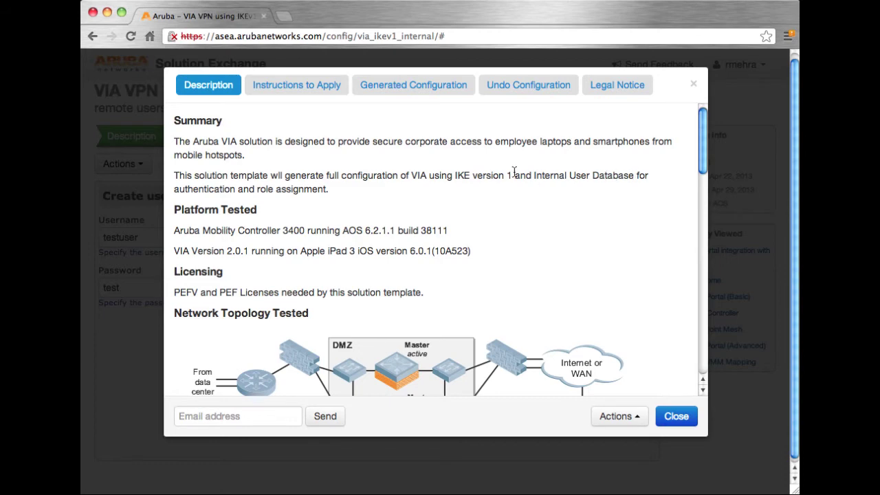
pyautogui.scroll(-5, 513, 171)
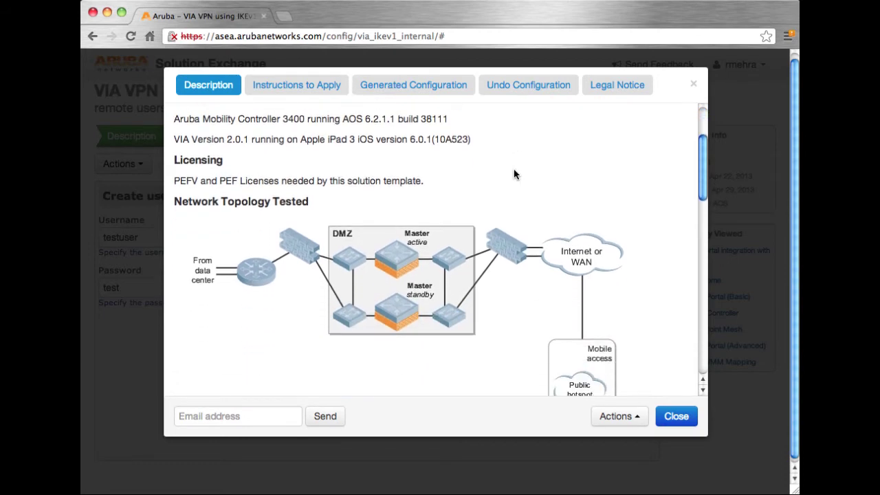
pyautogui.scroll(4, 513, 172)
pyautogui.scroll(2, 513, 174)
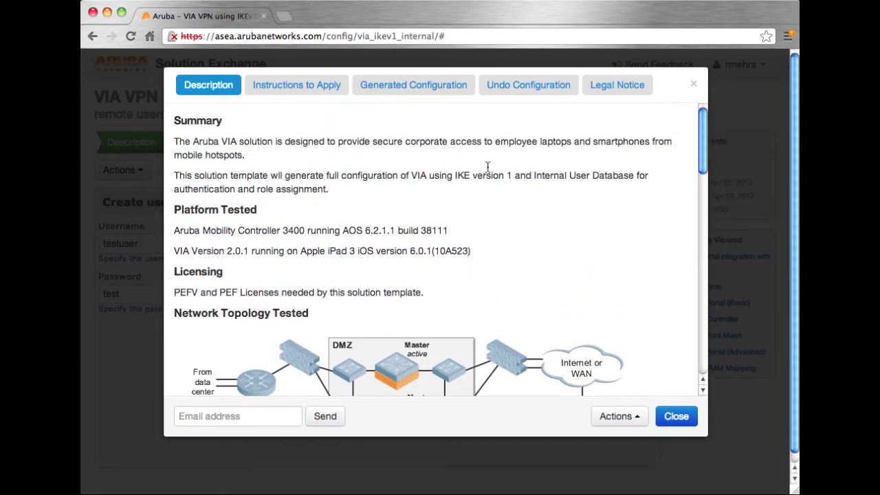
pyautogui.click(312, 87)
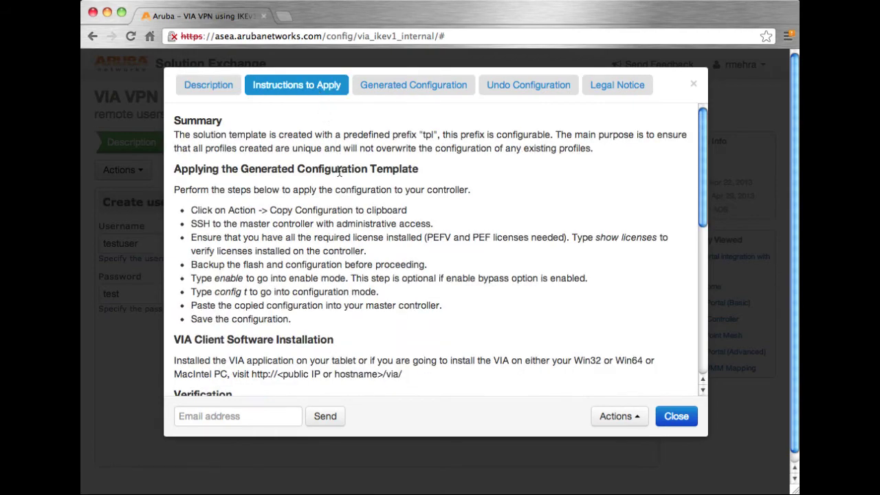
pyautogui.scroll(-8, 339, 172)
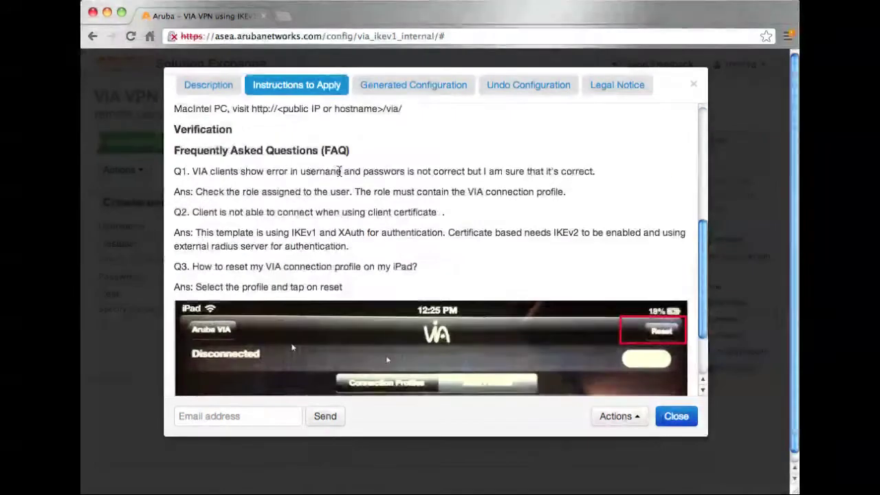
pyautogui.scroll(-3, 339, 172)
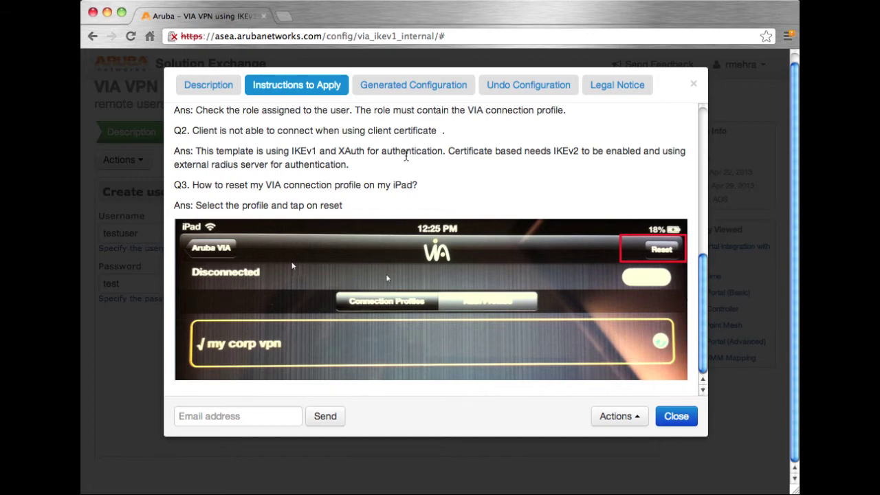
# Check the undo commands against the generated VIA configuration, then copy the generated configuration to the clipboard
pyautogui.click(409, 92)
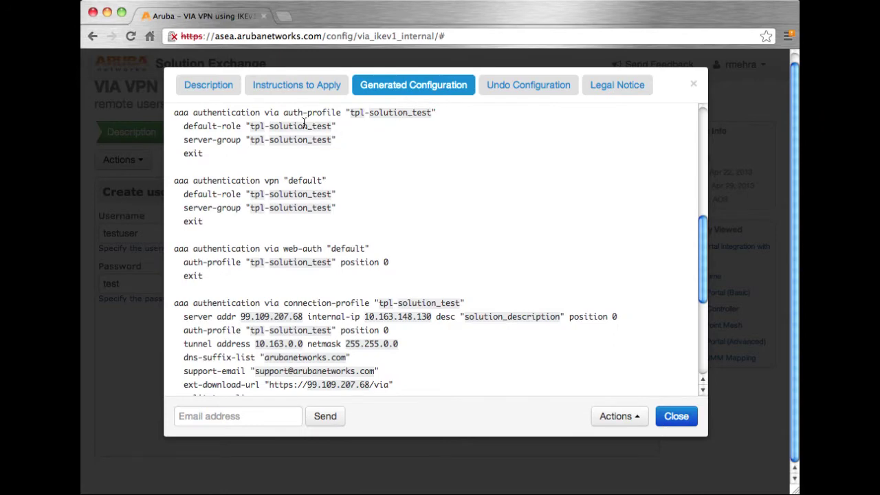
pyautogui.scroll(10, 282, 226)
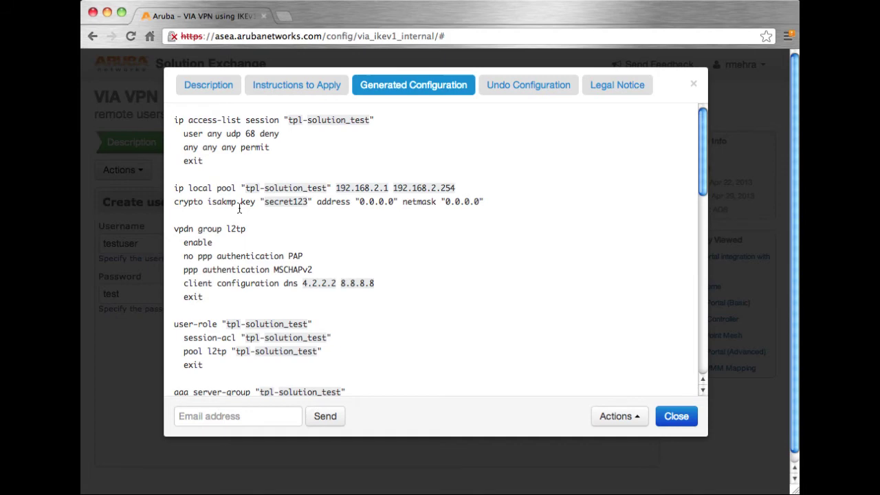
pyautogui.click(502, 89)
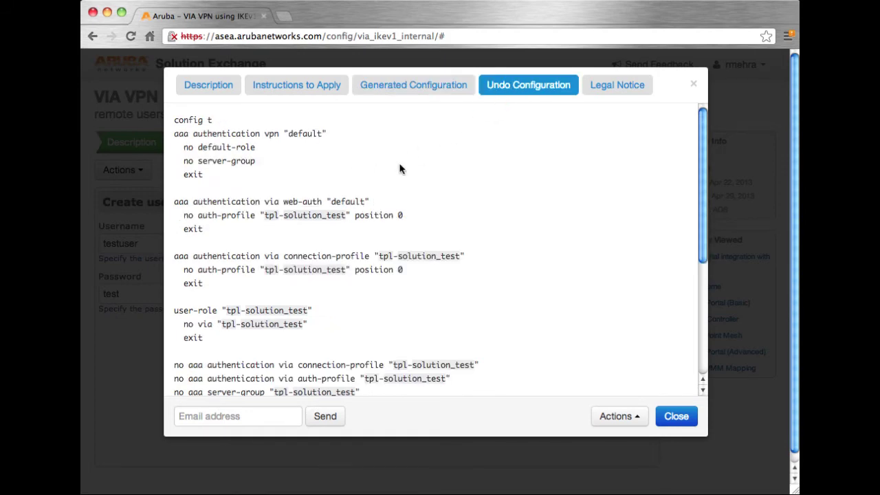
pyautogui.click(402, 98)
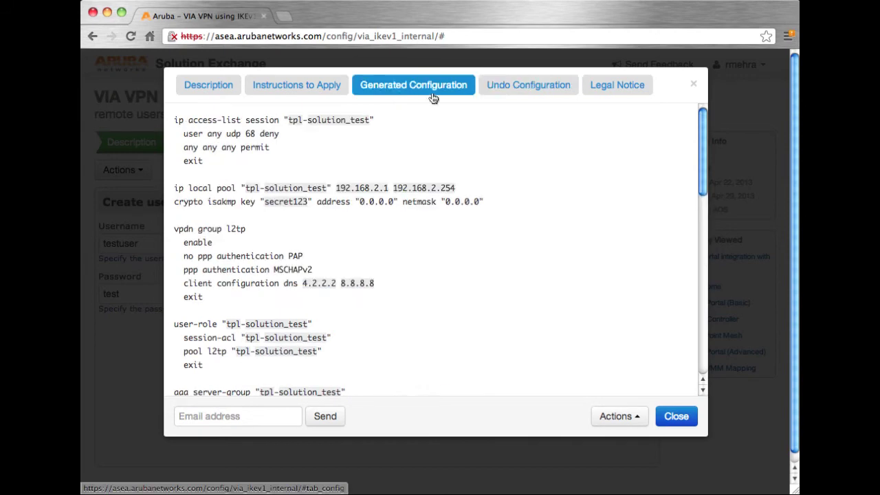
pyautogui.click(494, 91)
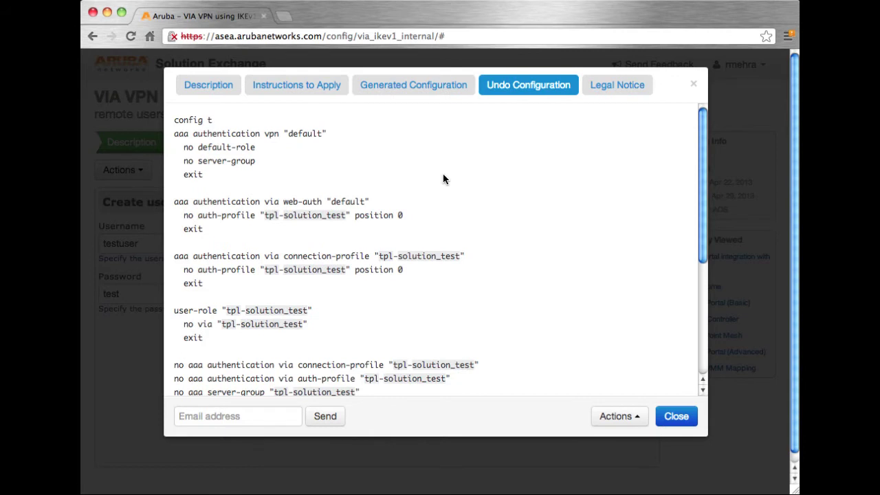
pyautogui.click(416, 95)
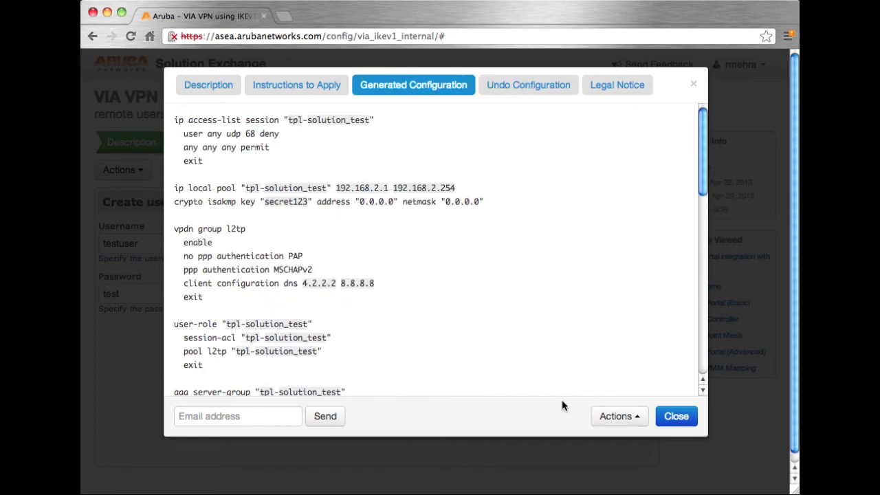
pyautogui.click(609, 415)
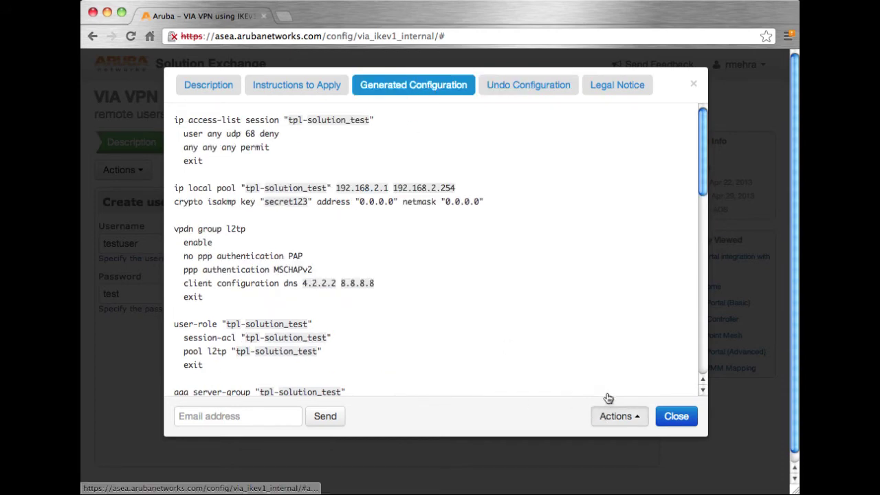
pyautogui.click(614, 374)
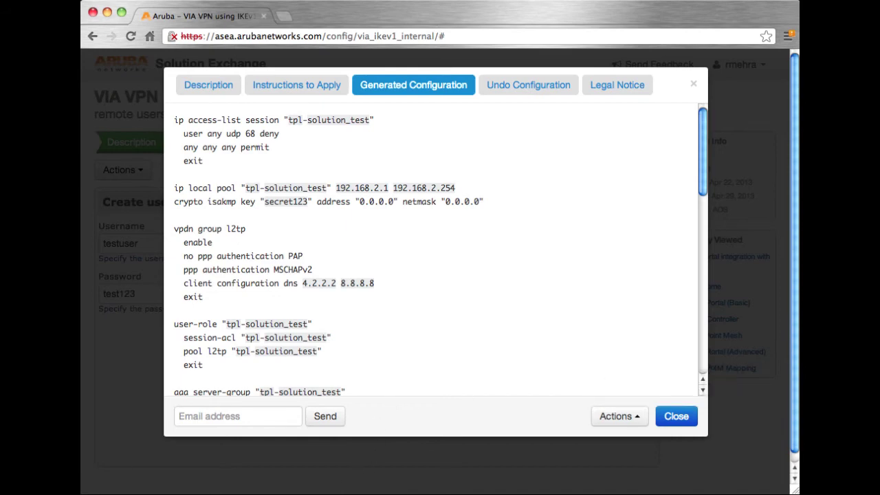
# In the controller SSH session, enter configure t mode and paste the generated VIA configuration
pyautogui.press('super+Tab')
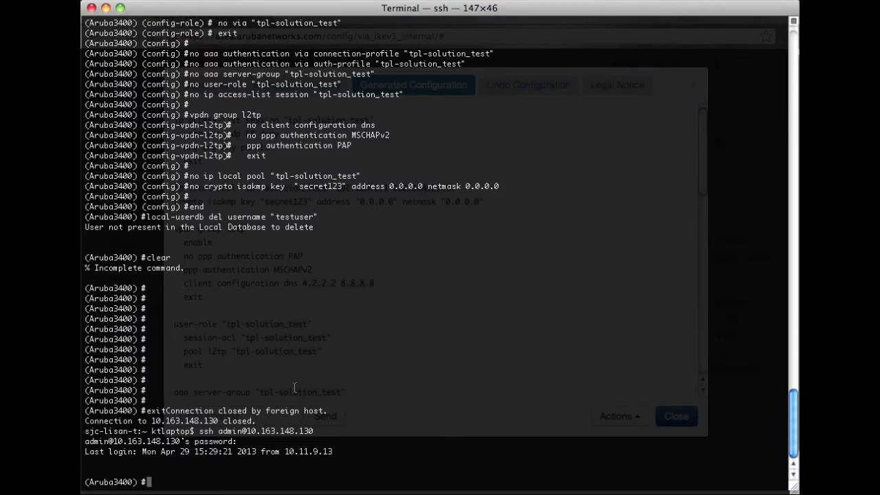
pyautogui.write('configure t')
pyautogui.press('Return')
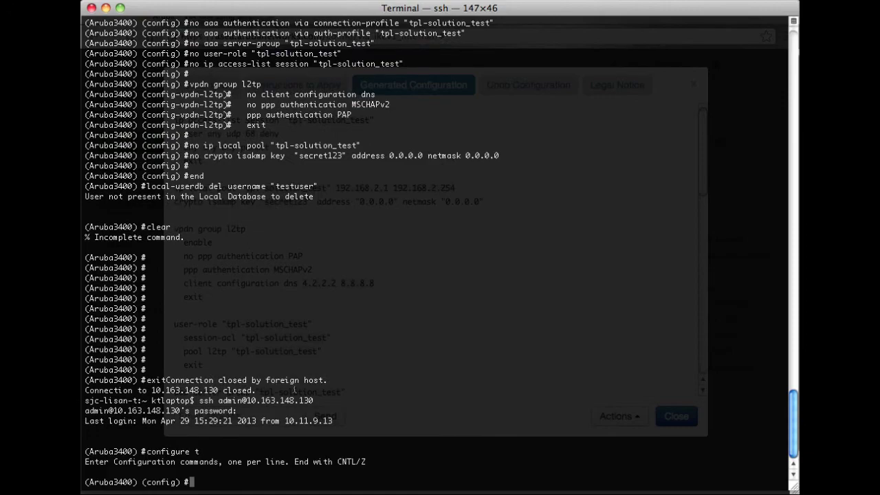
pyautogui.press('super+v')
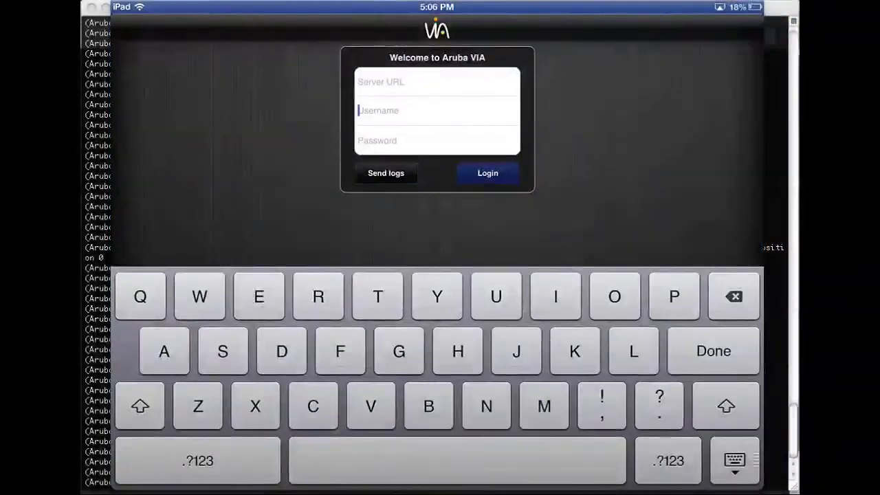
# Log in to VIA server 99.109.207.68 using the test user's username and password
pyautogui.click(381, 82)
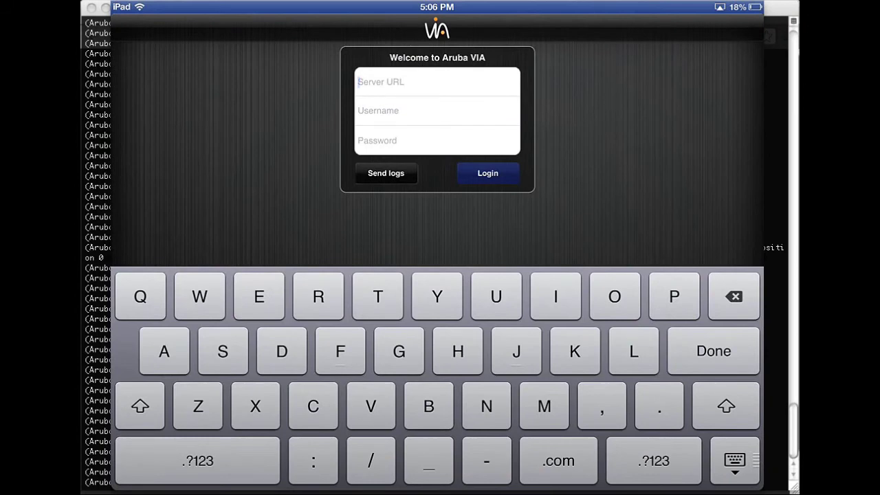
pyautogui.write('99')
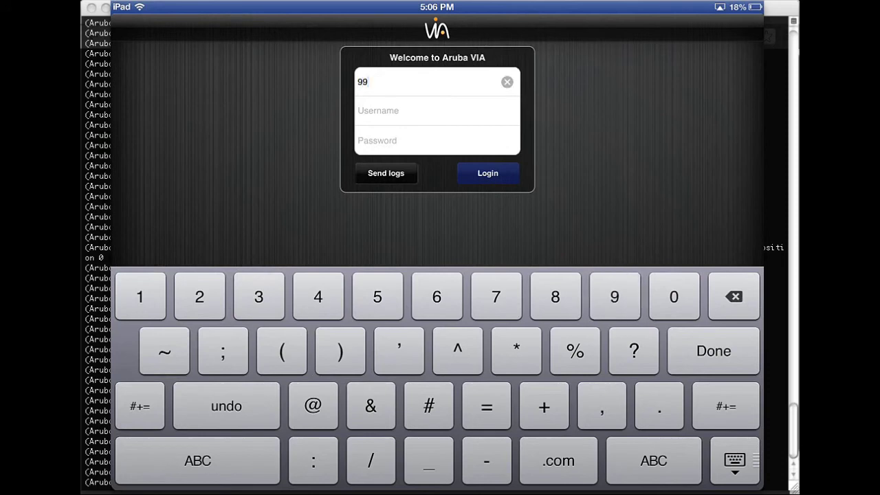
pyautogui.write('.1')
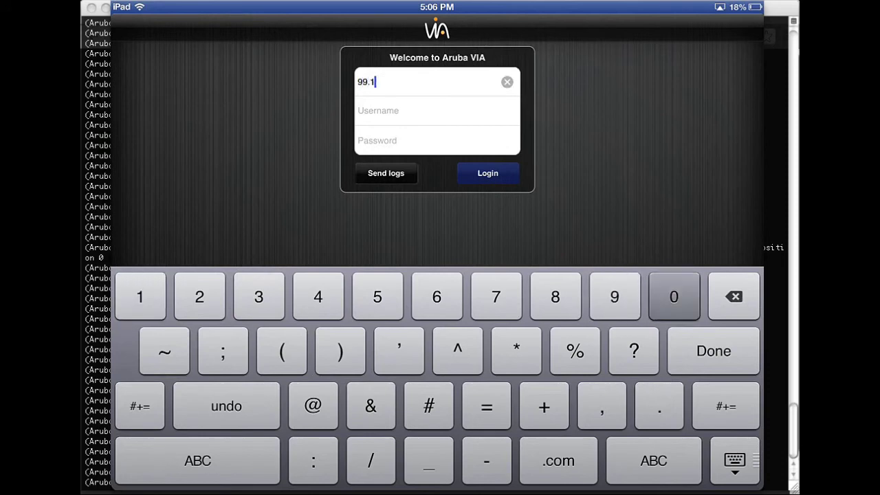
pyautogui.write('09.')
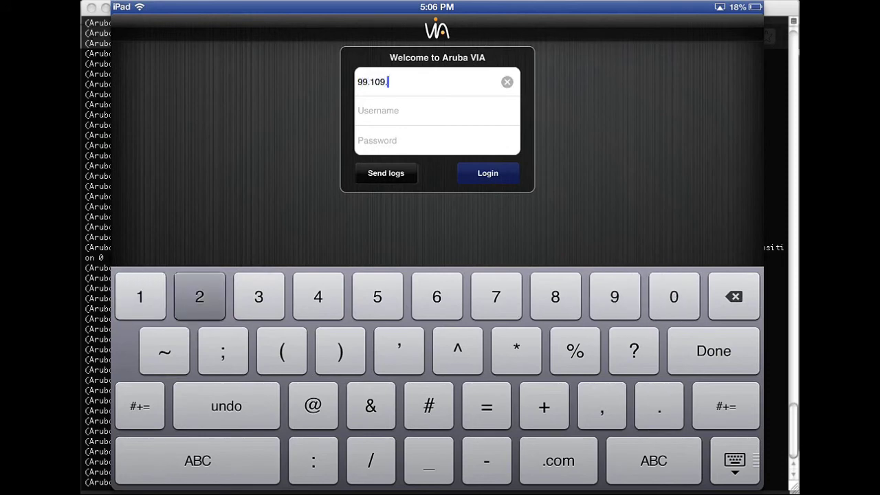
pyautogui.write('207.68')
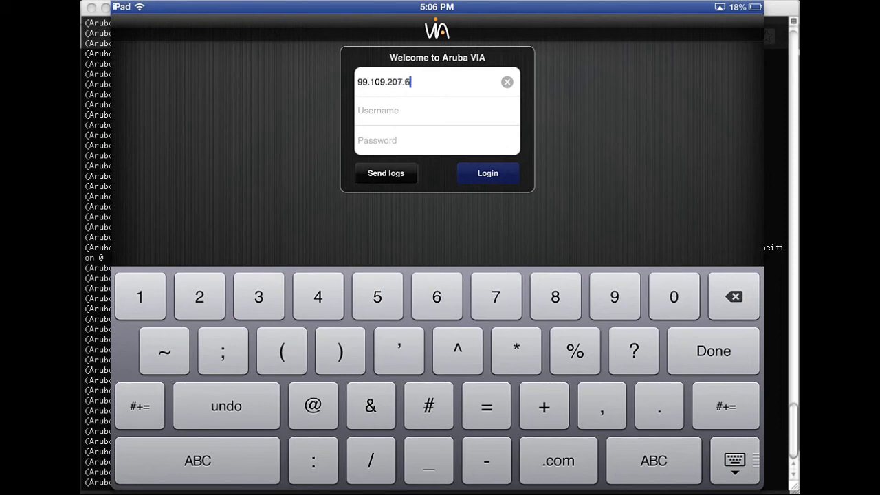
pyautogui.click(412, 110)
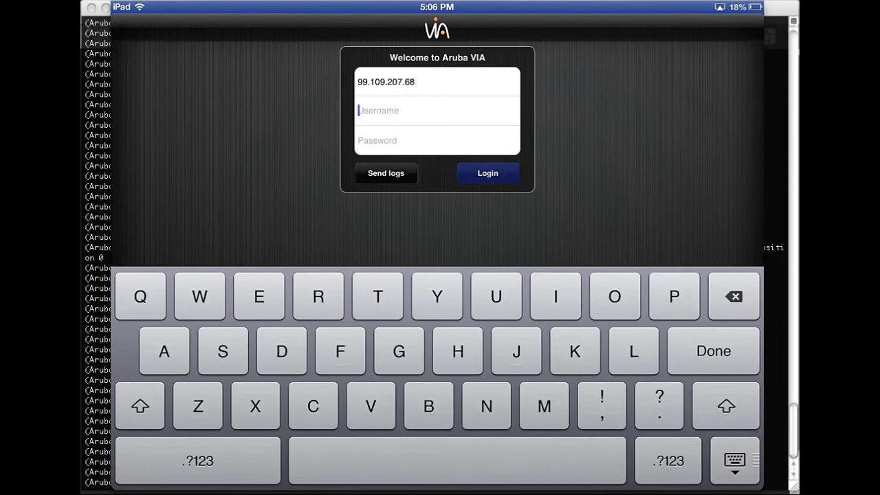
pyautogui.write('te')
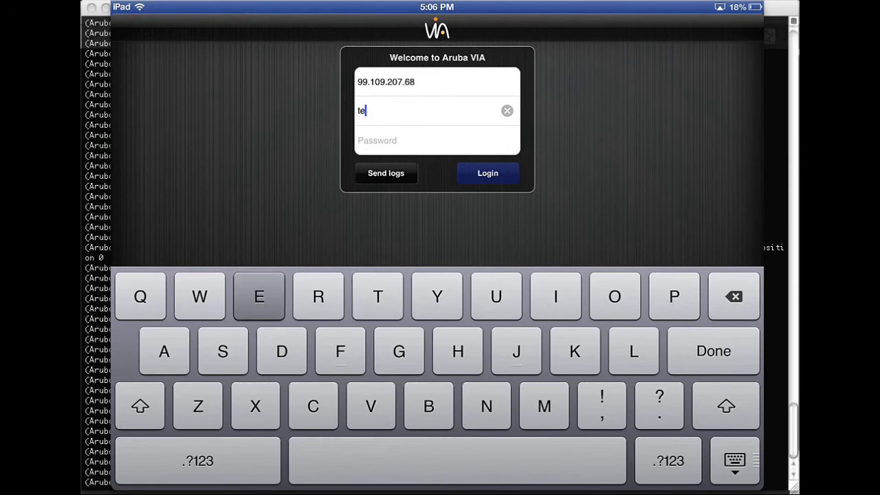
pyautogui.write('stuser')
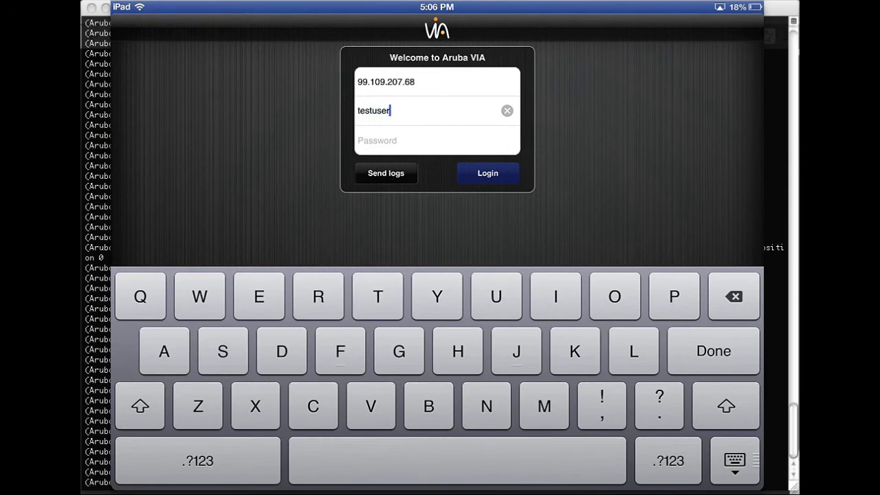
pyautogui.click(412, 140)
pyautogui.write('test')
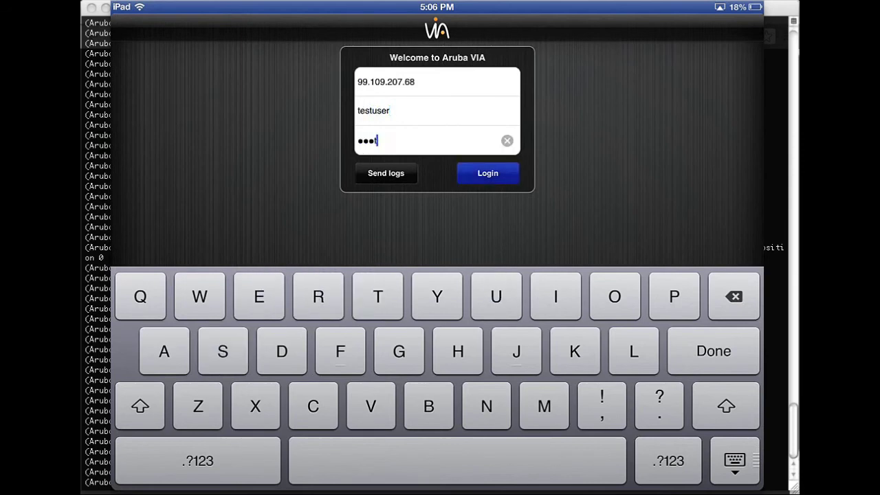
pyautogui.click(198, 461)
pyautogui.write('123')
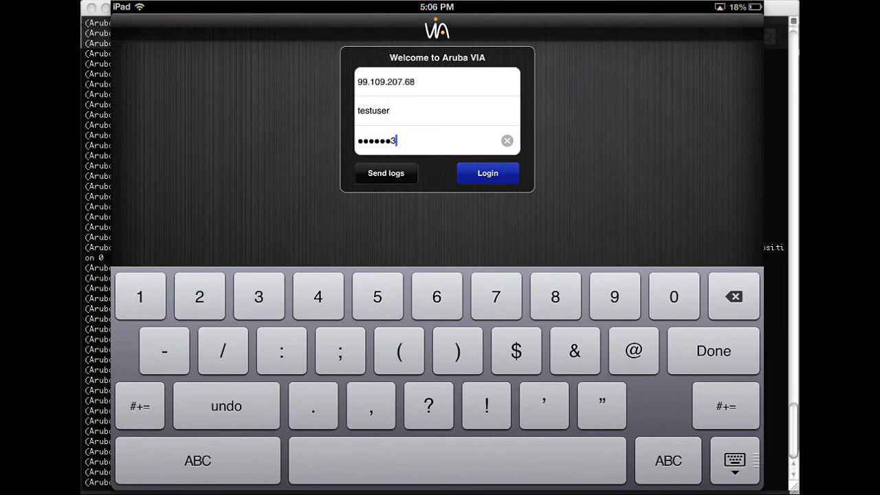
pyautogui.click(488, 173)
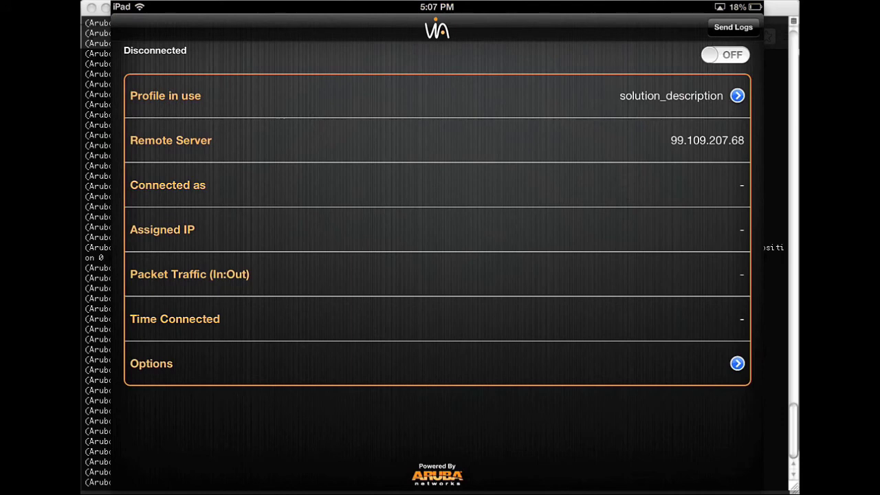
# Switch the VIA VPN on so it connects with assigned IP 192.168.2.1
pyautogui.click(725, 55)
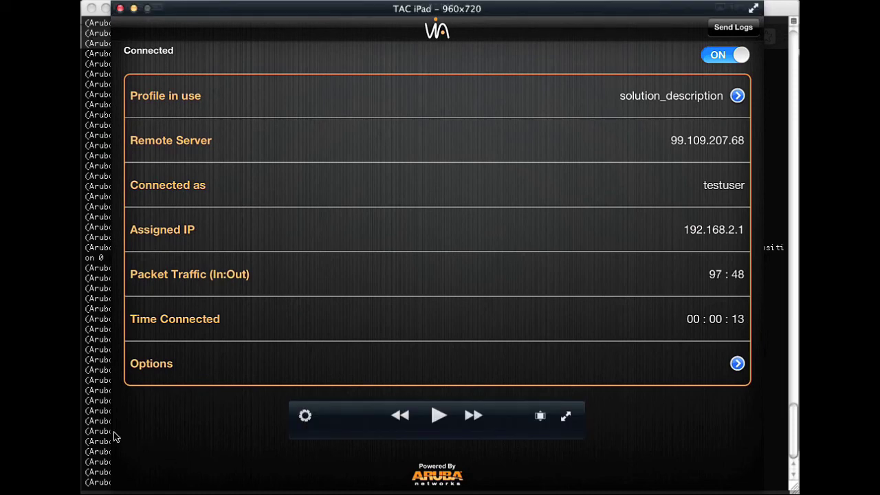
# Run show user on the controller to confirm the iPad at 192.168.2.1 in role tpl-solution_test
pyautogui.click(96, 436)
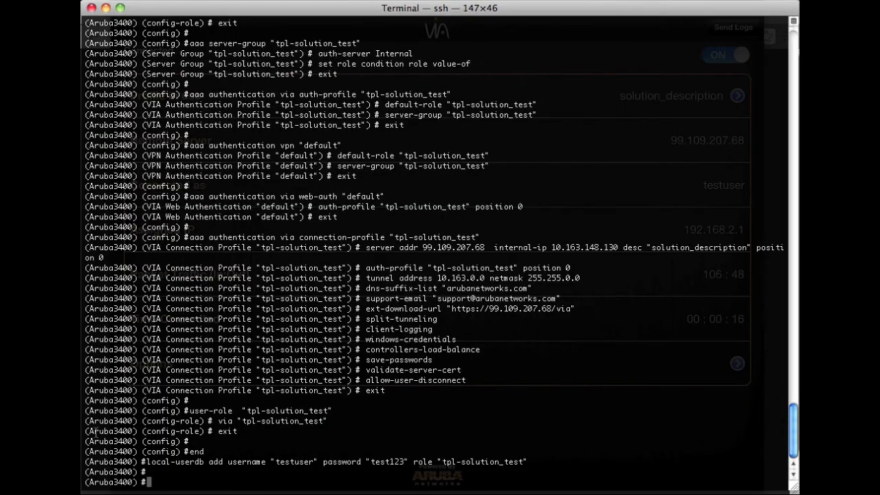
pyautogui.write('show user')
pyautogui.press('Return')
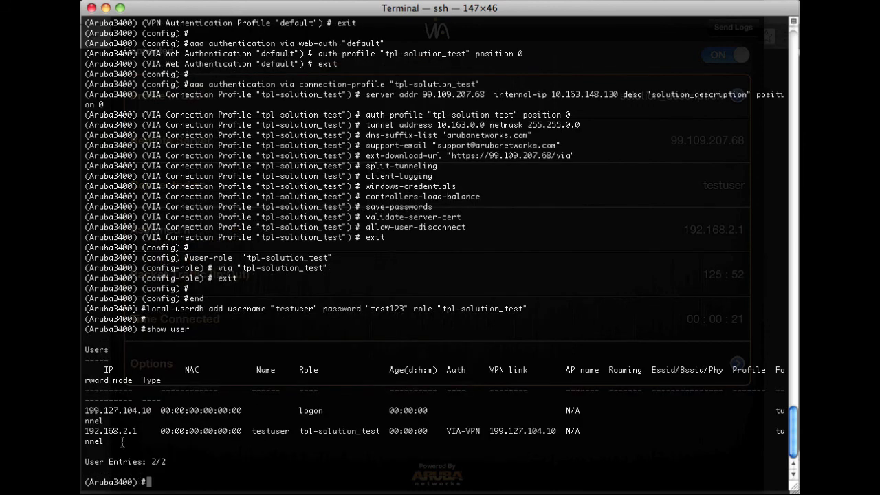